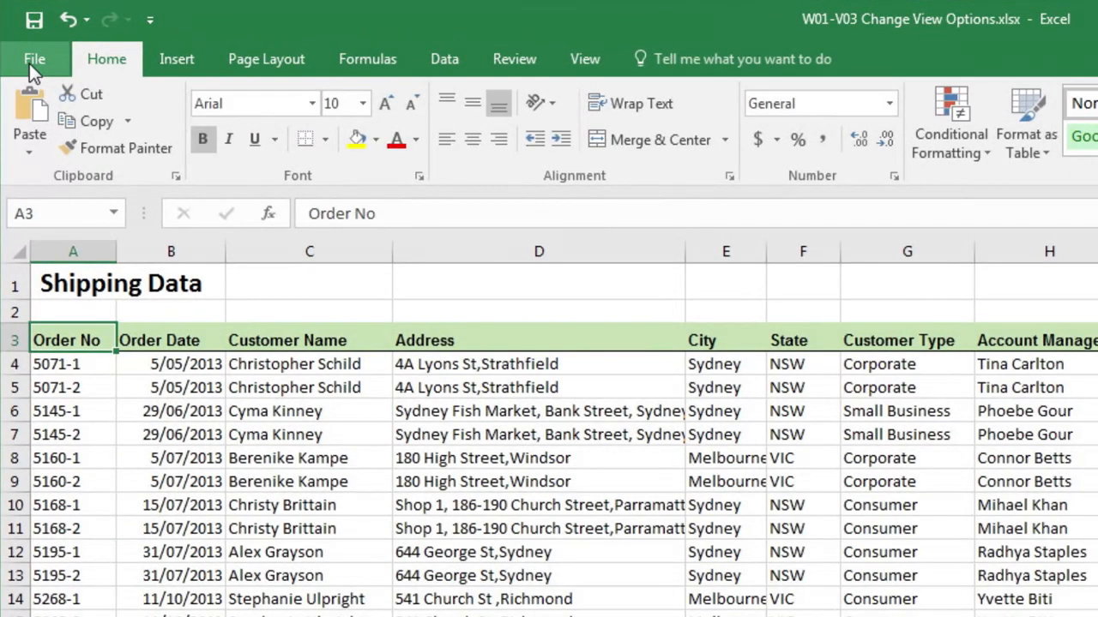
Create a new blank workbook.
{"action": "left_click", "coordinate": [30, 62]}
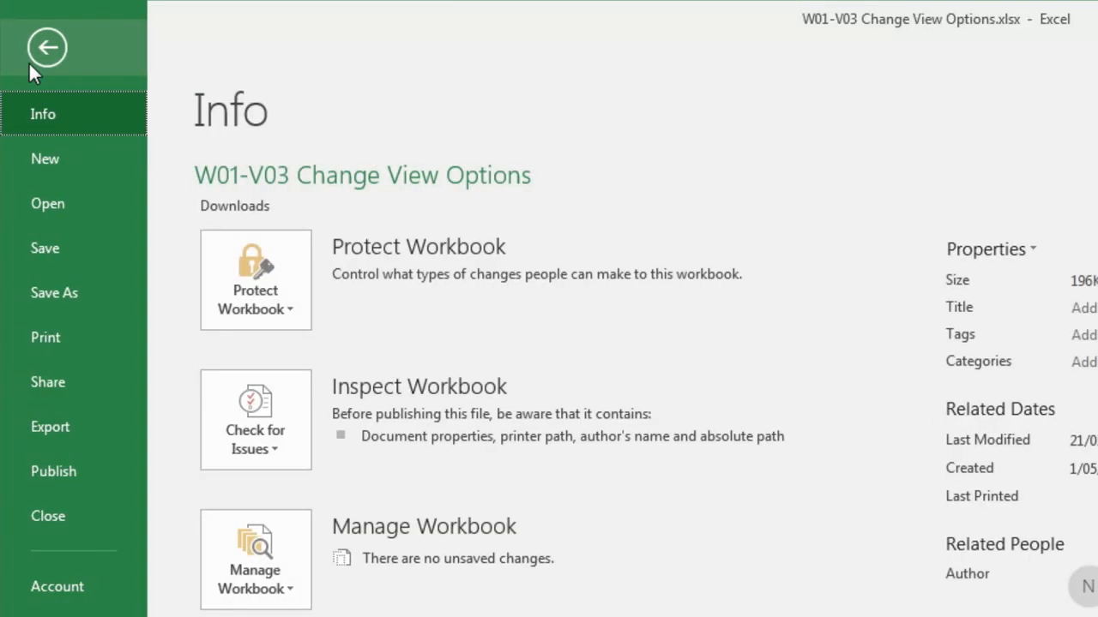
{"action": "left_click", "coordinate": [56, 162]}
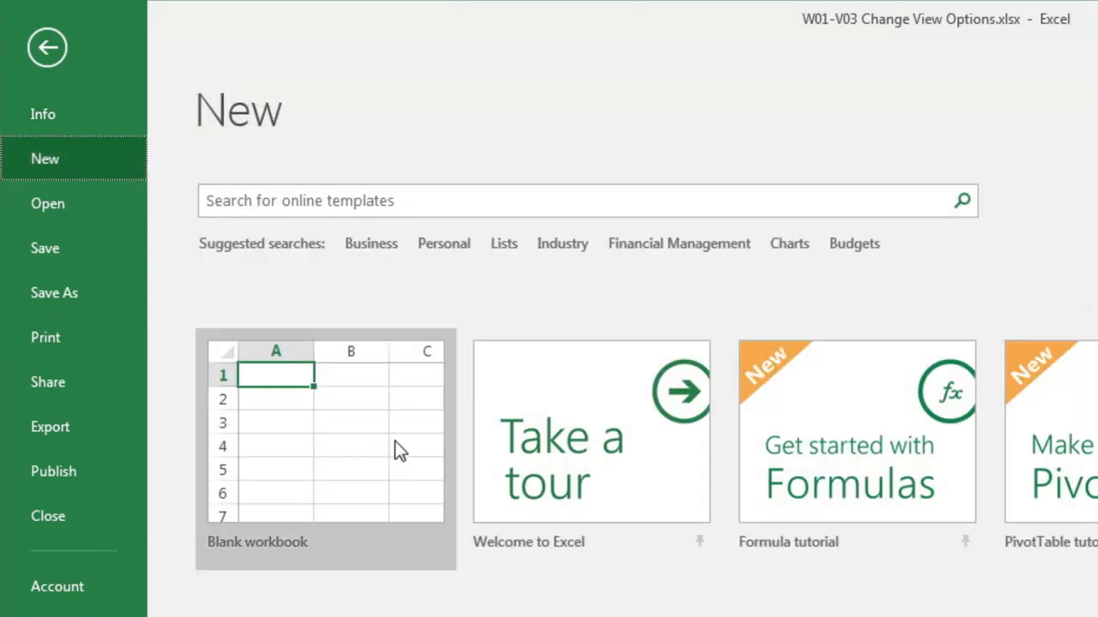
{"action": "left_click", "coordinate": [308, 447]}
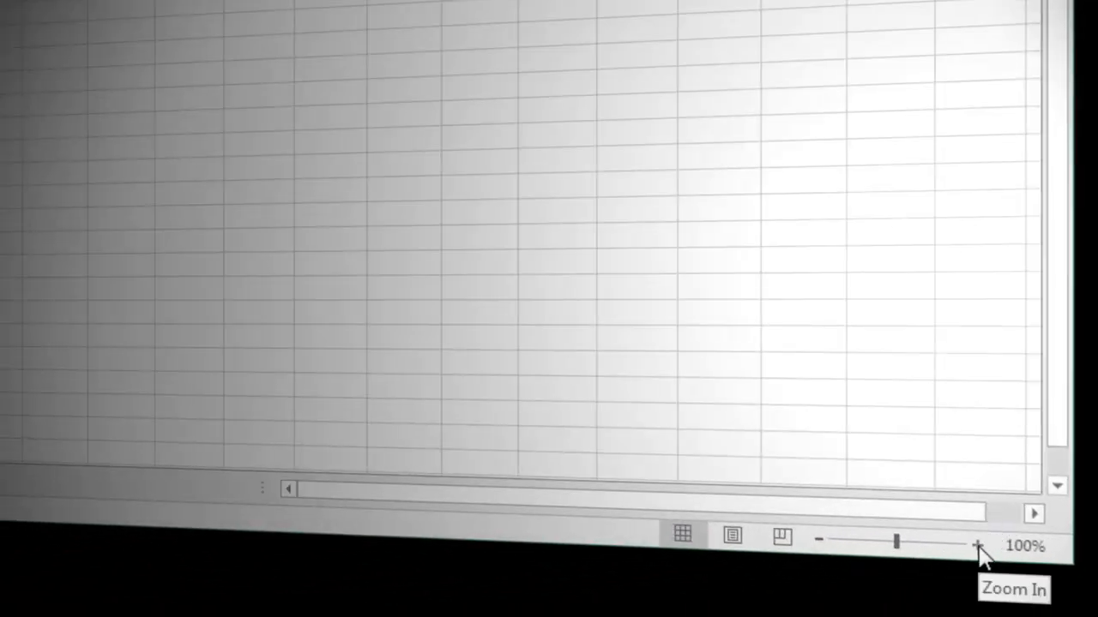
Set the worksheet zoom to 200%.
{"action": "left_click", "coordinate": [978, 545]}
{"action": "left_click", "coordinate": [978, 545]}
{"action": "left_click", "coordinate": [977, 546]}
{"action": "left_click", "coordinate": [978, 545]}
{"action": "left_click", "coordinate": [977, 545]}
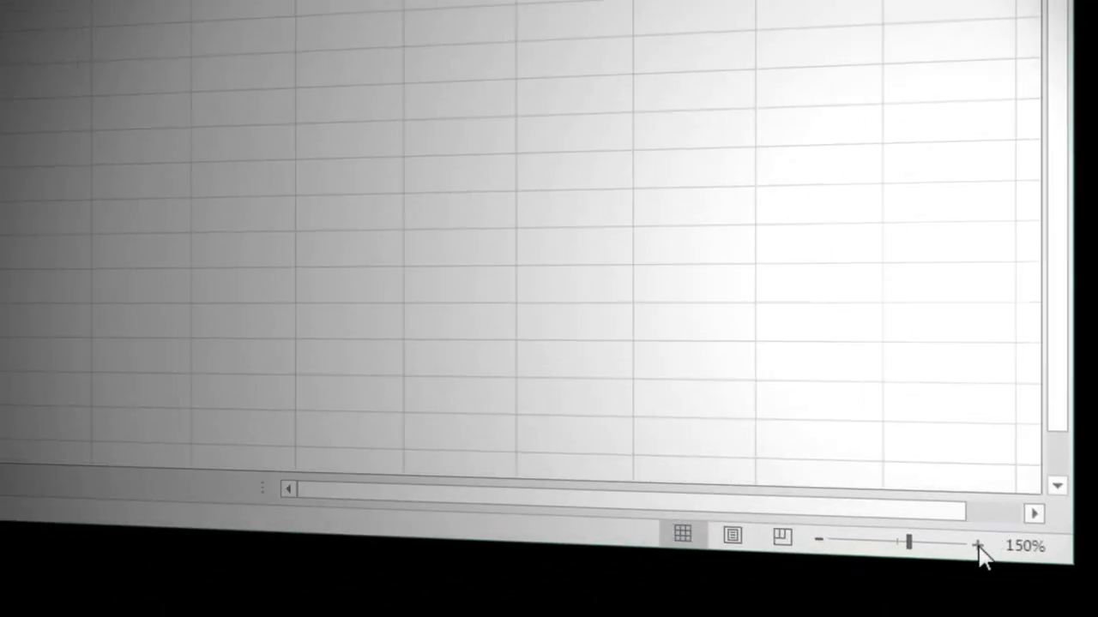
{"action": "left_click", "coordinate": [978, 545]}
{"action": "left_click", "coordinate": [977, 545]}
{"action": "left_click", "coordinate": [977, 545]}
{"action": "left_click", "coordinate": [977, 546]}
{"action": "left_click", "coordinate": [977, 545]}
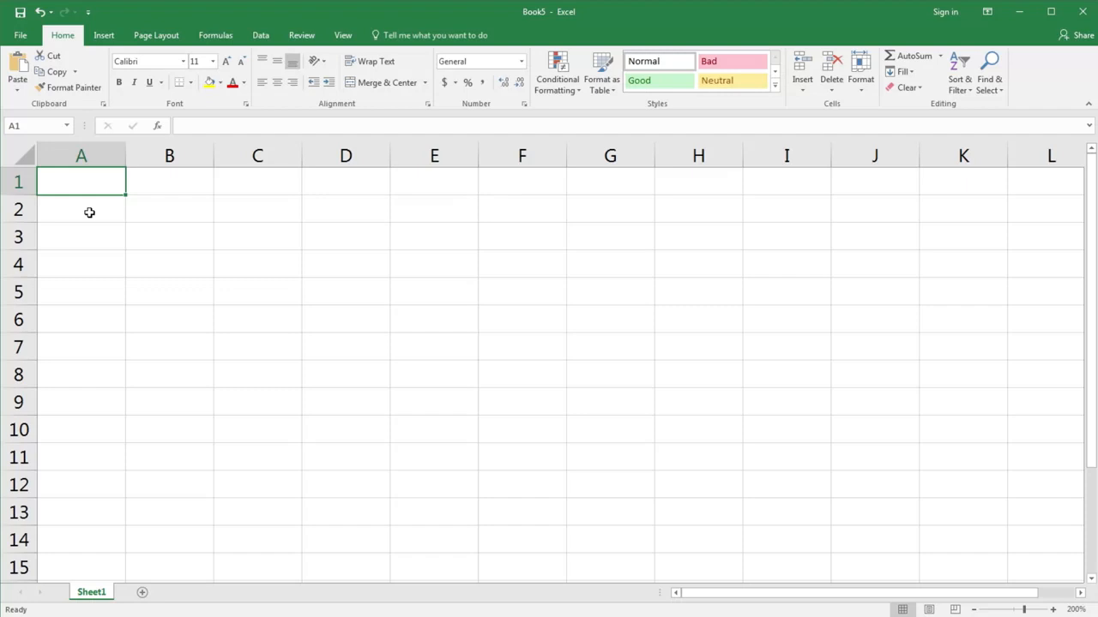
Enter the title Expenses in cell A1.
{"action": "type", "text": "Expe"}
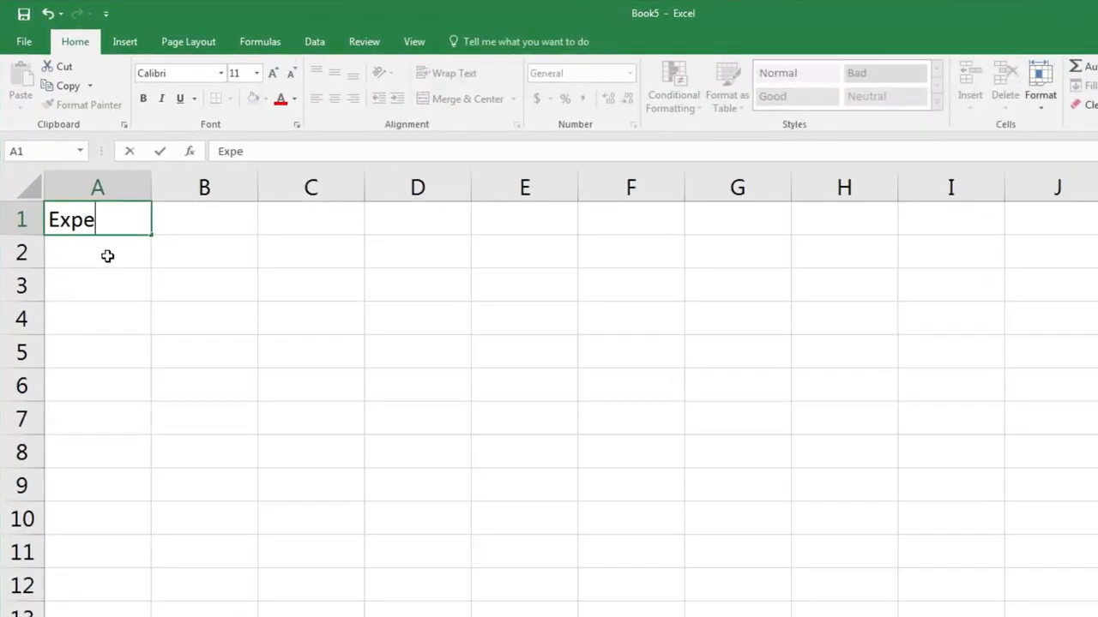
{"action": "type", "text": "nses"}
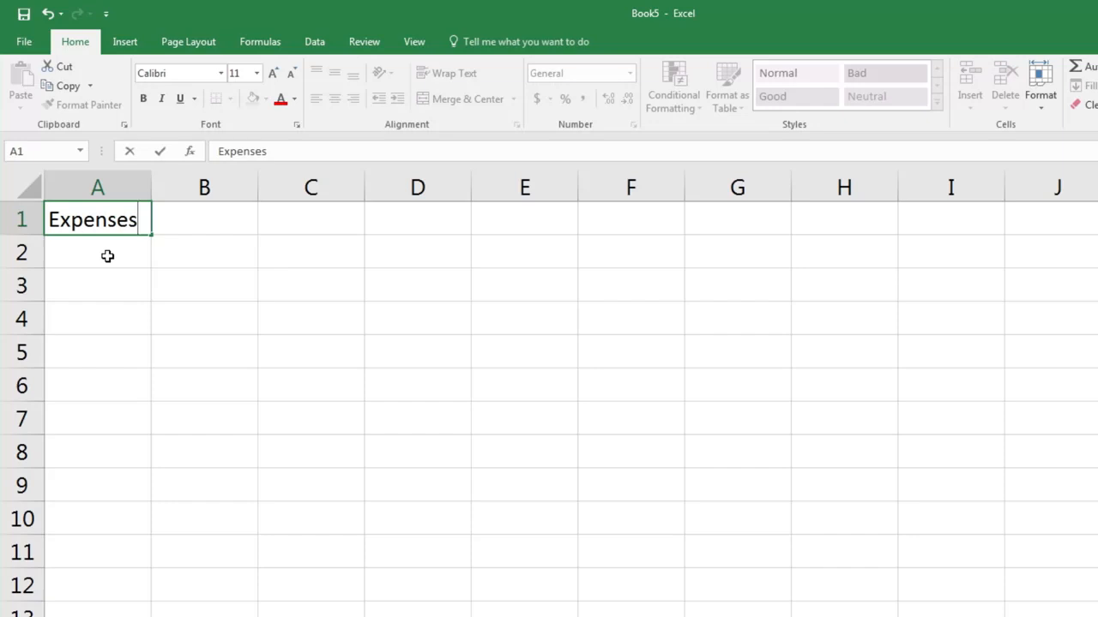
{"action": "key", "text": "Return"}
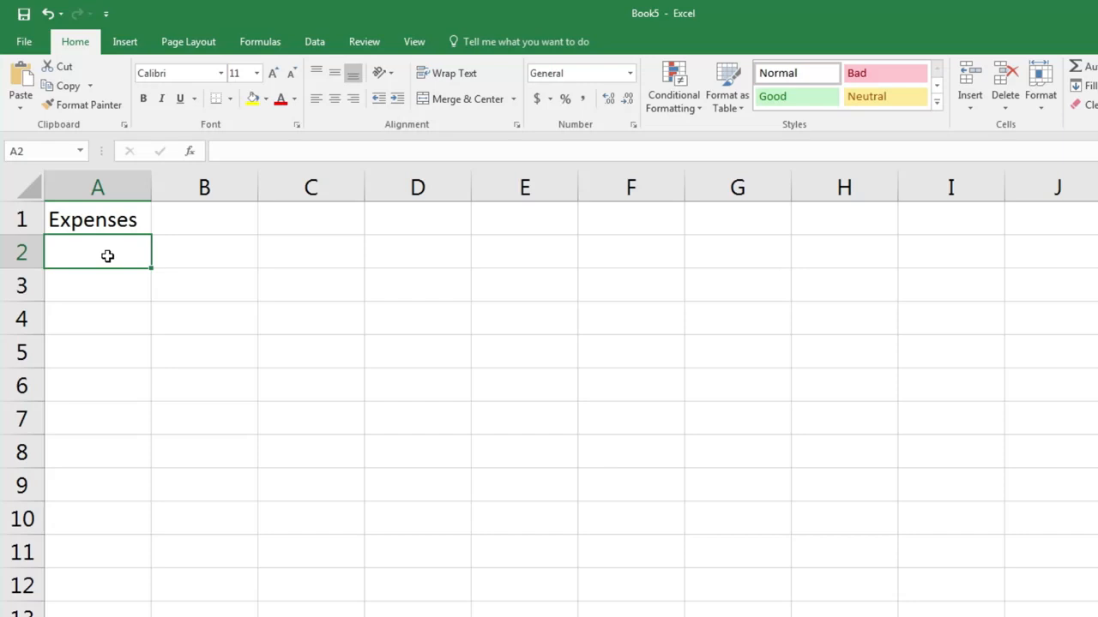
Enter the column headings Item in cell A3 and Cost in cell B3.
{"action": "key", "text": "Return"}
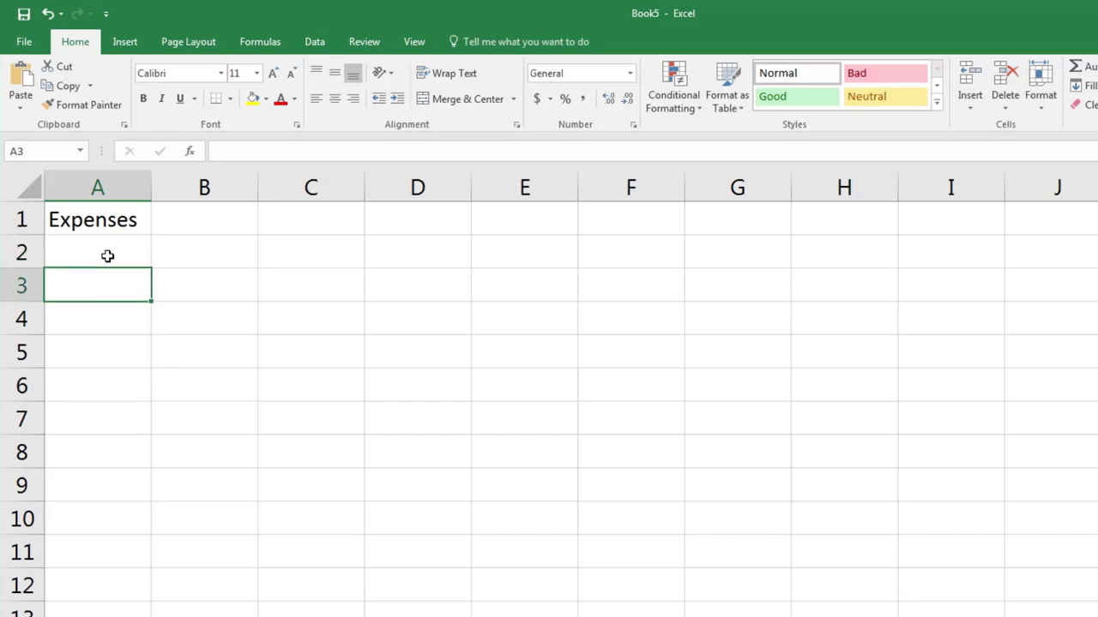
{"action": "type", "text": "Item"}
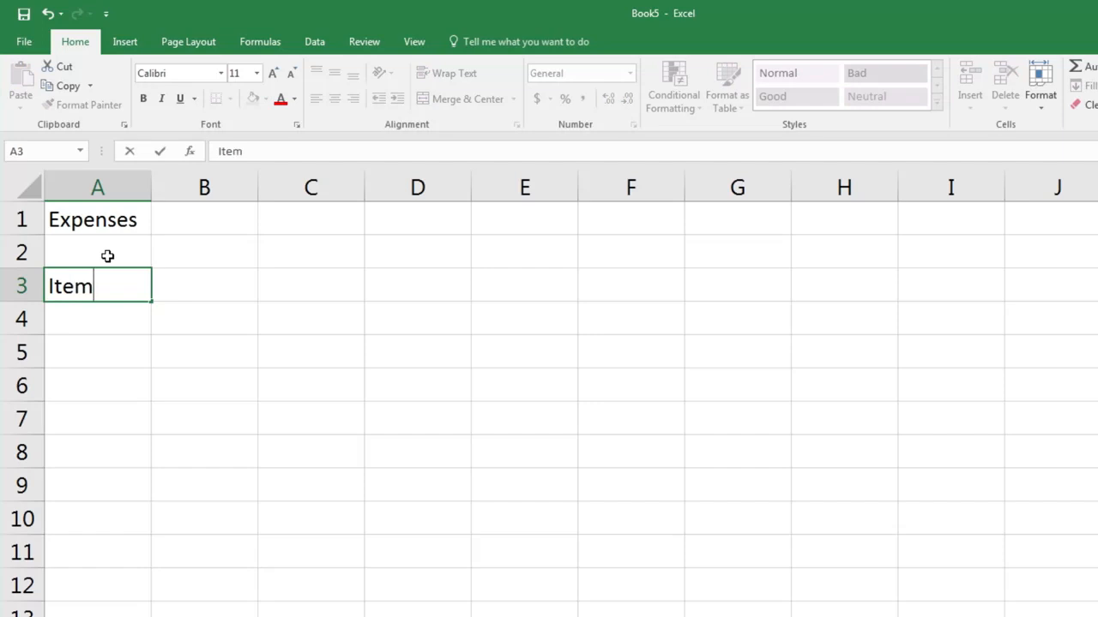
{"action": "key", "text": "Tab"}
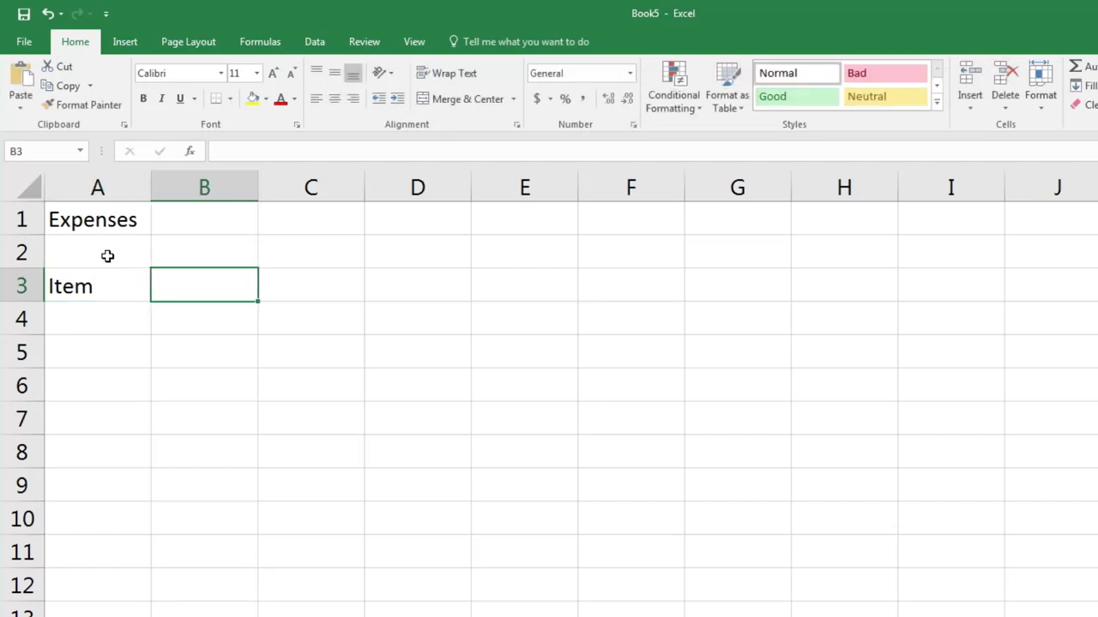
{"action": "type", "text": "Cost"}
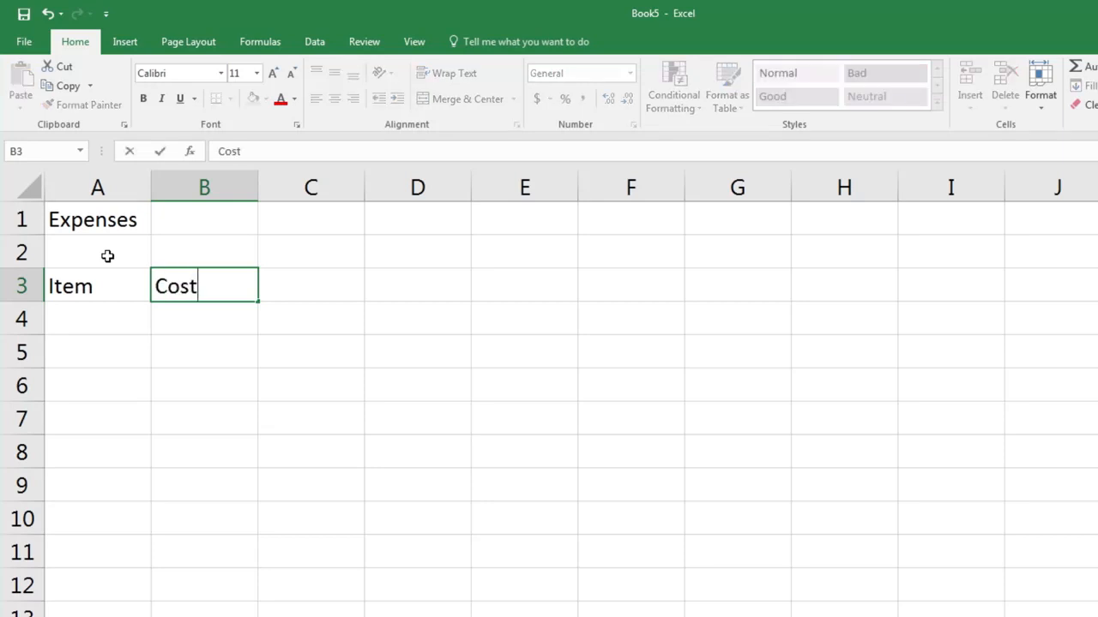
{"action": "key", "text": "Return"}
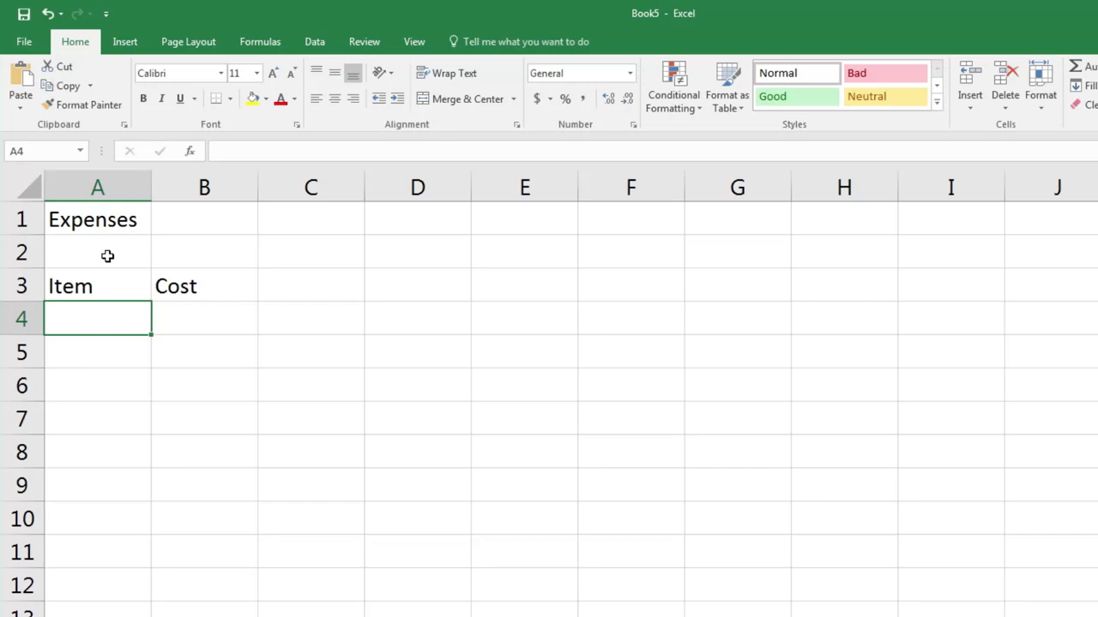
Fill row 4 with the item Train and a cost of 6.3.
{"action": "type", "text": "Tr"}
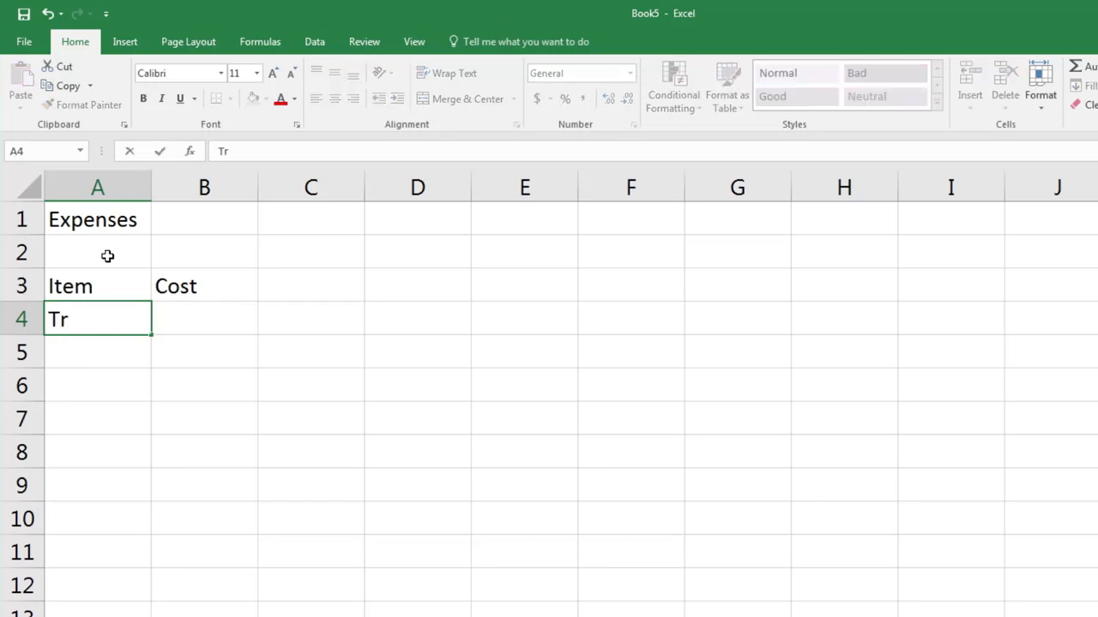
{"action": "type", "text": "ain"}
{"action": "key", "text": "Tab"}
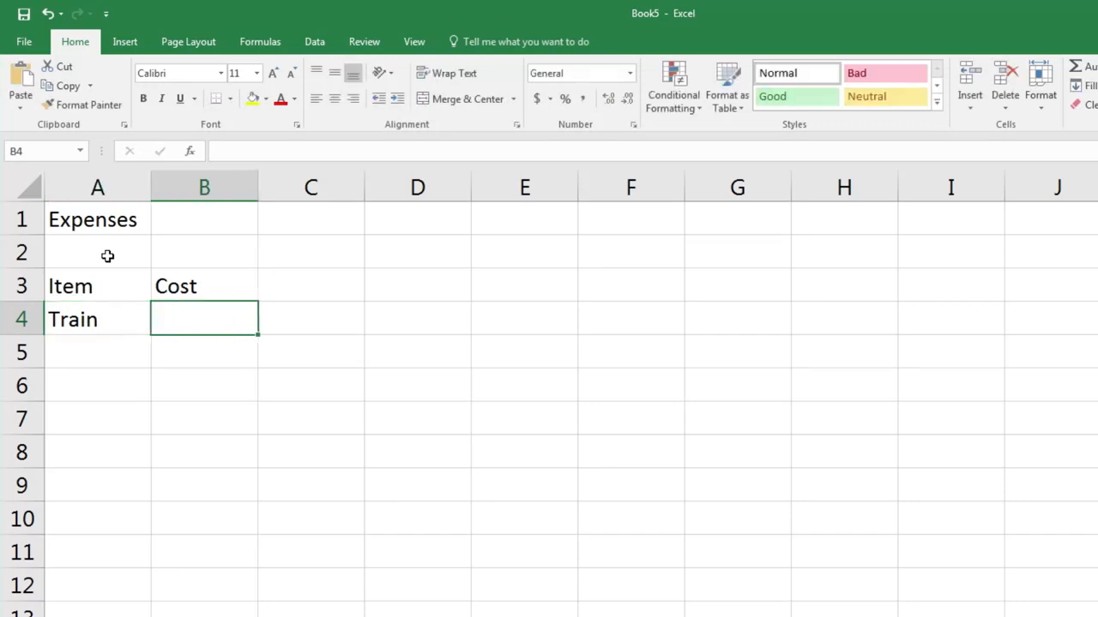
{"action": "type", "text": "6."}
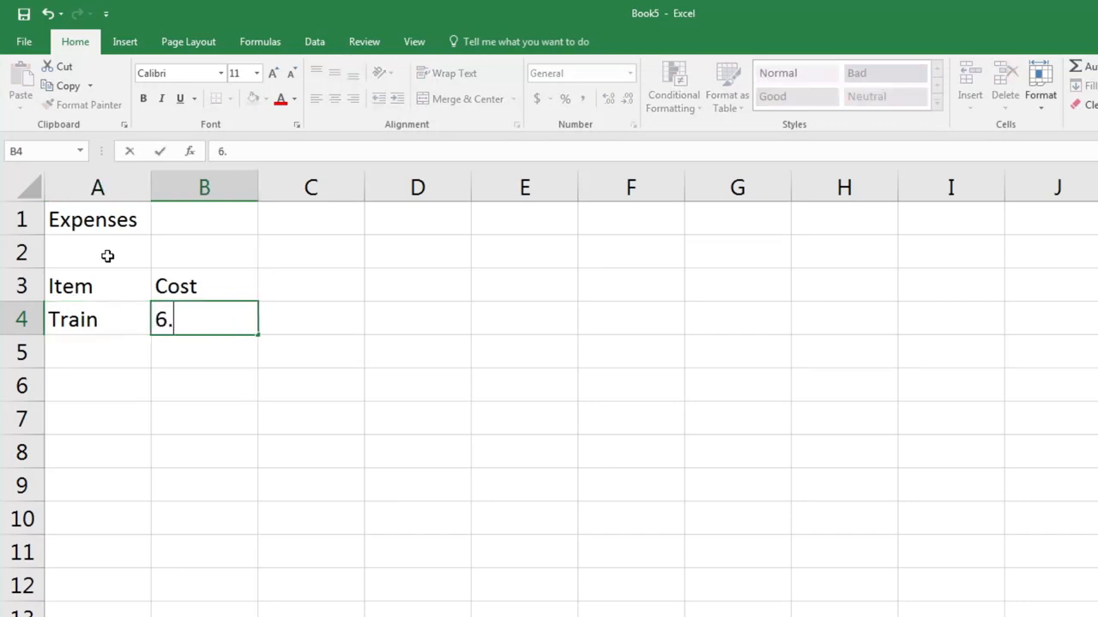
{"action": "type", "text": "3"}
{"action": "key", "text": "Return"}
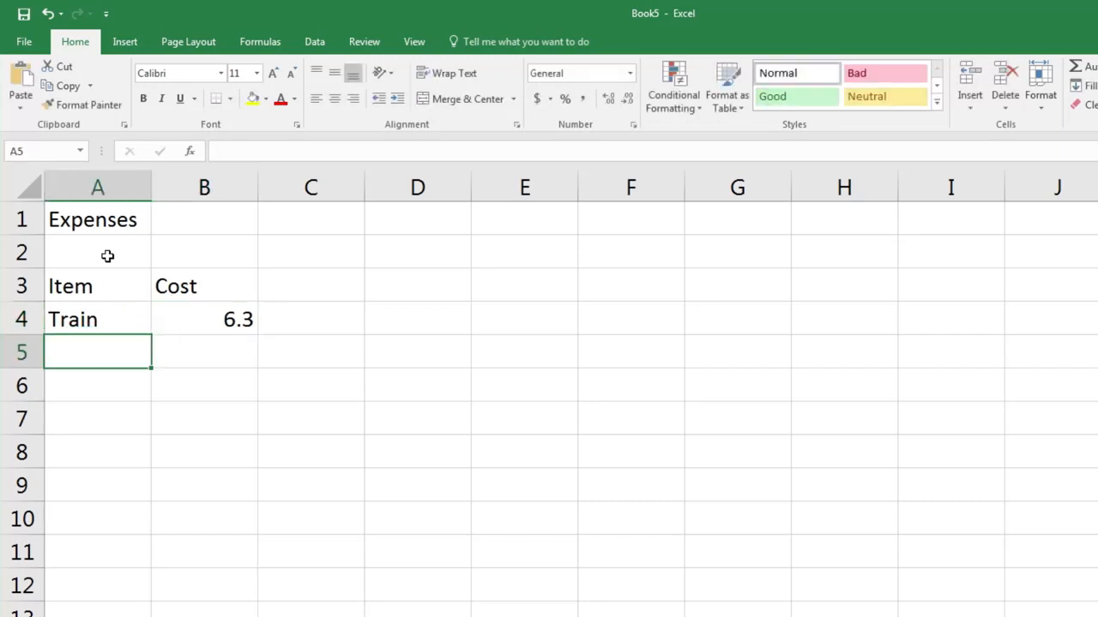
Fill row 5 with the item Coffee and a cost of 3.5.
{"action": "type", "text": "Coff"}
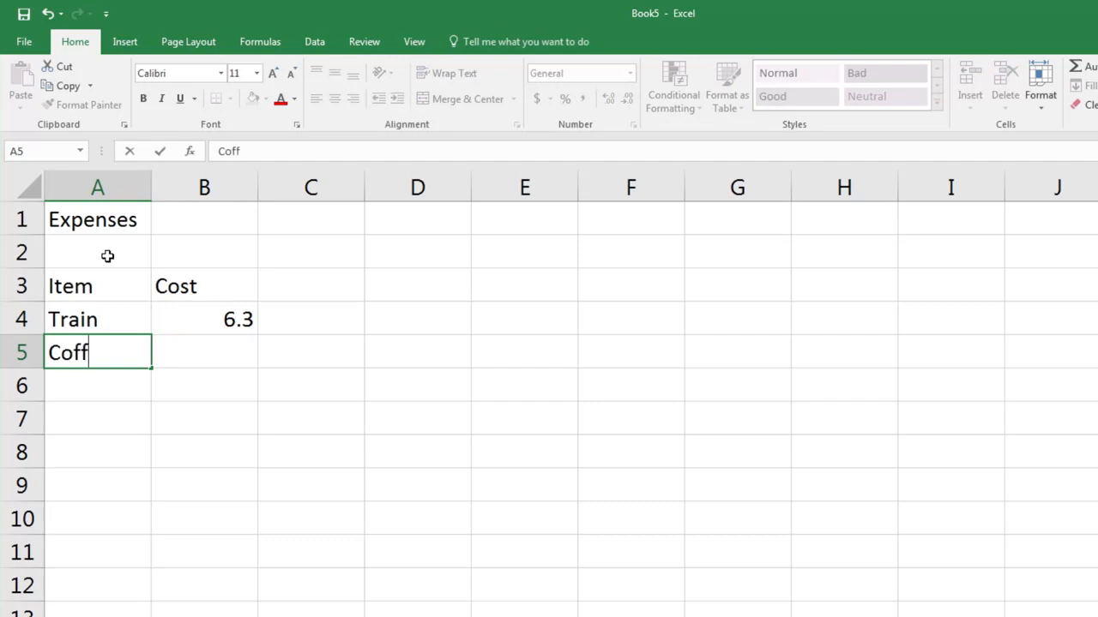
{"action": "type", "text": "ee"}
{"action": "key", "text": "Tab"}
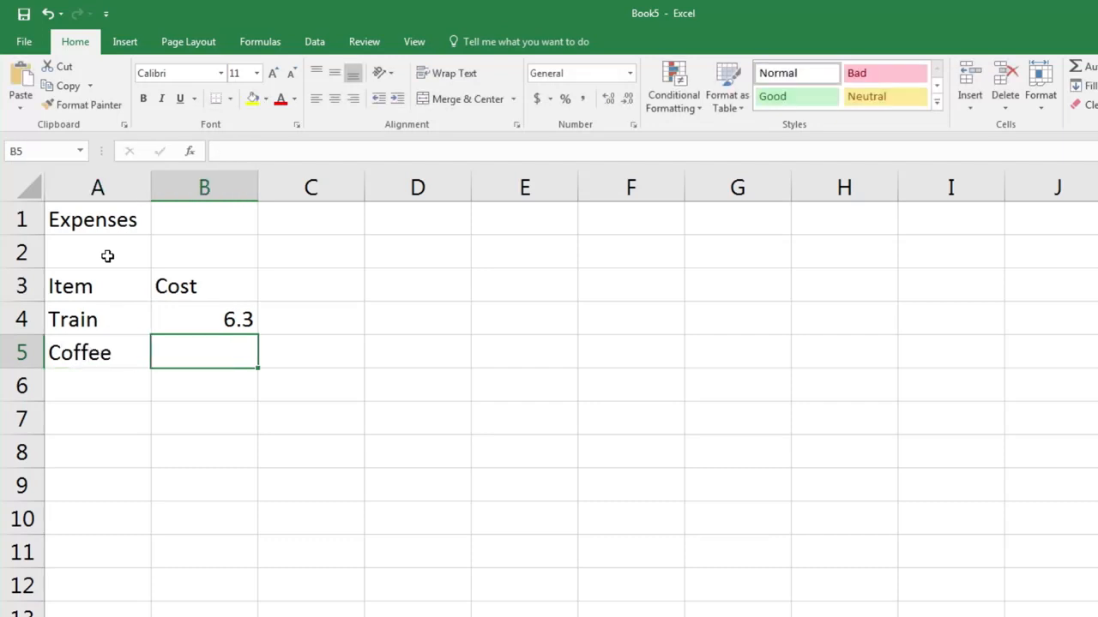
{"action": "type", "text": "3.5"}
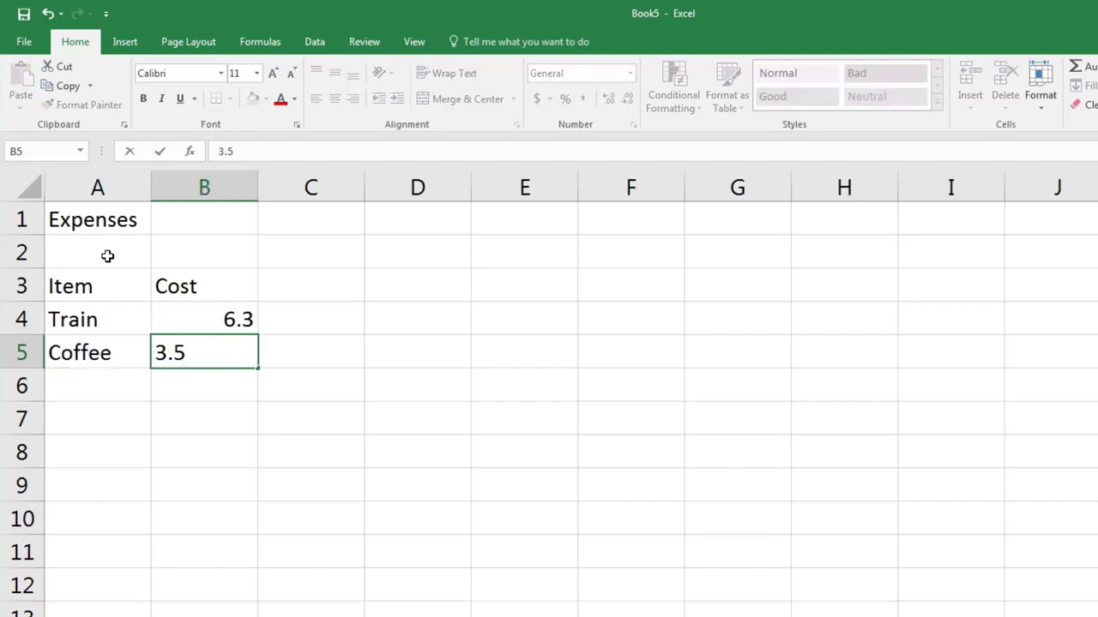
{"action": "key", "text": "Return"}
Fill row 6 with the item Lunch and a cost of 12.
{"action": "type", "text": "Lunch"}
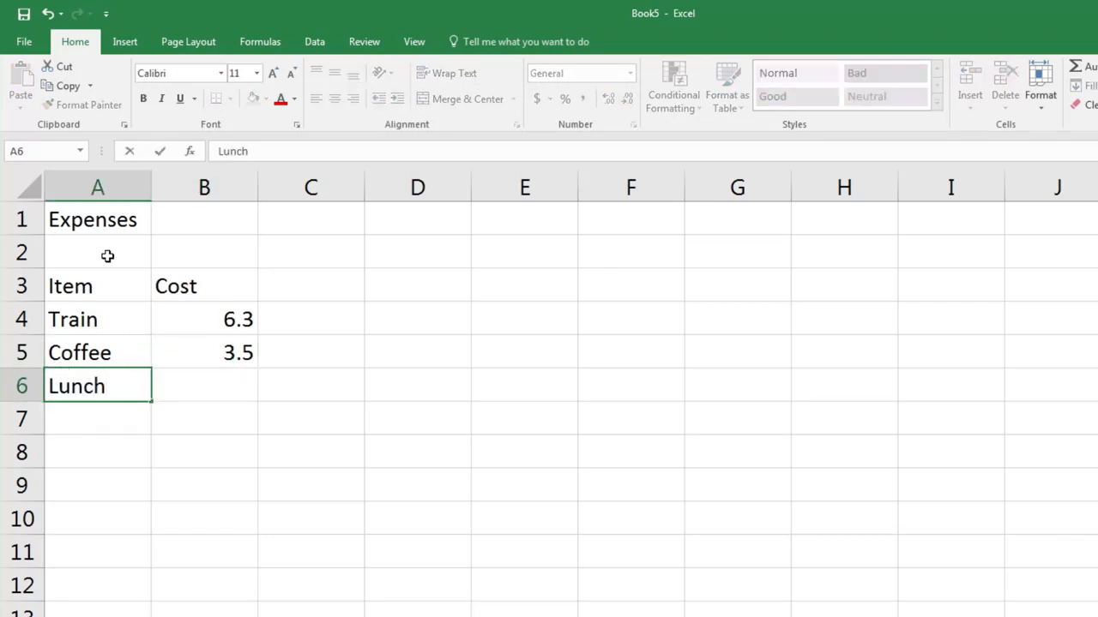
{"action": "key", "text": "Tab"}
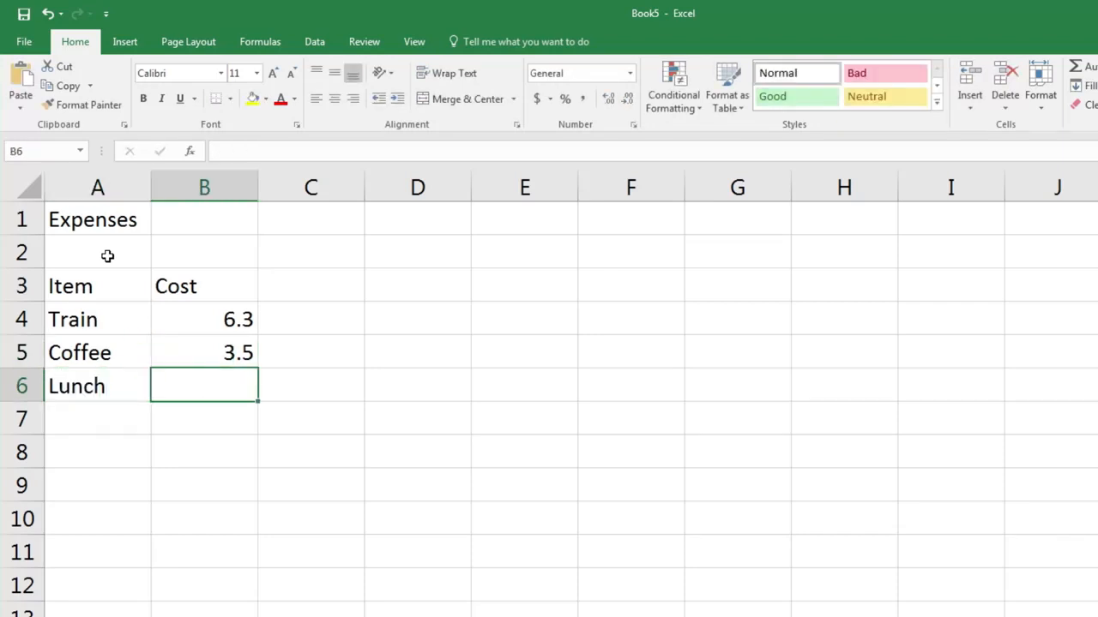
{"action": "type", "text": "12"}
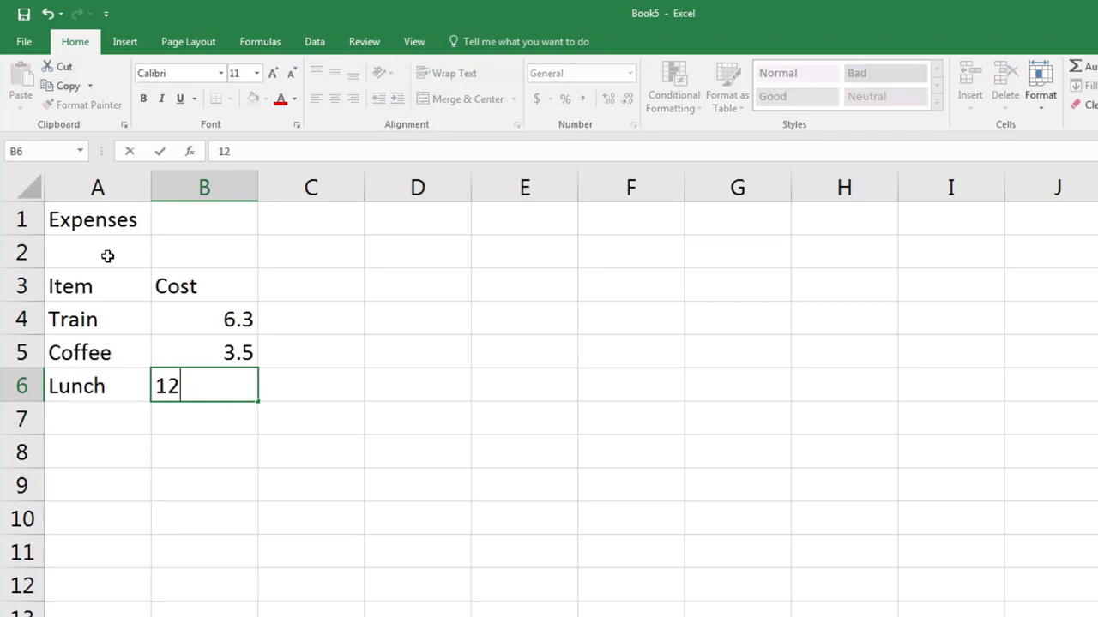
{"action": "key", "text": "Return"}
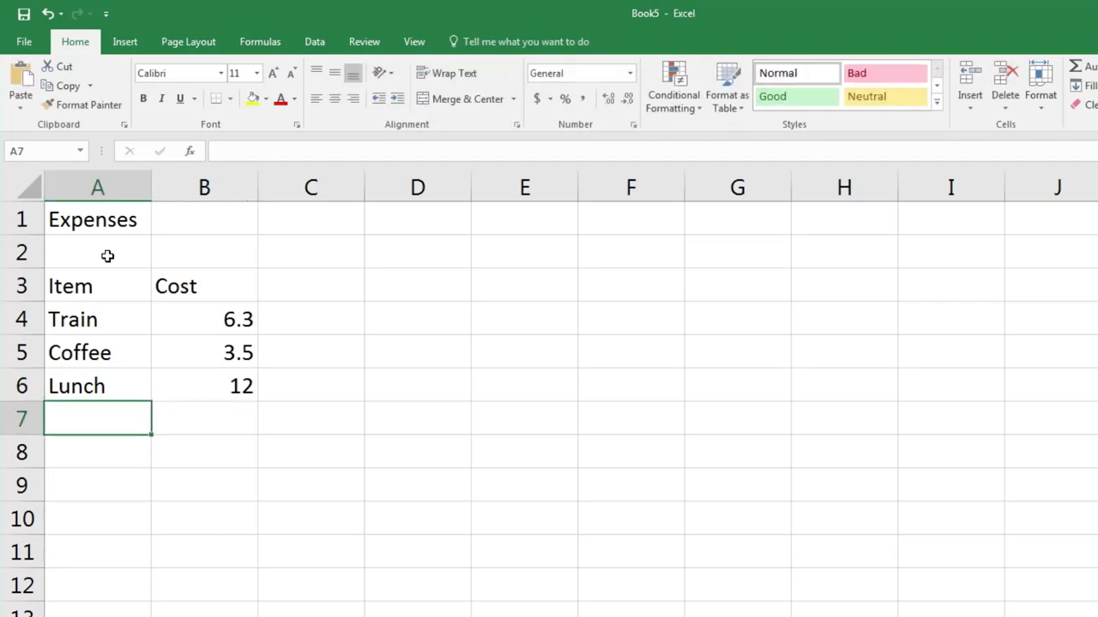
Enter Juice as an item in cell A7 and clear that cell again.
{"action": "type", "text": "Juice"}
{"action": "key", "text": "Return"}
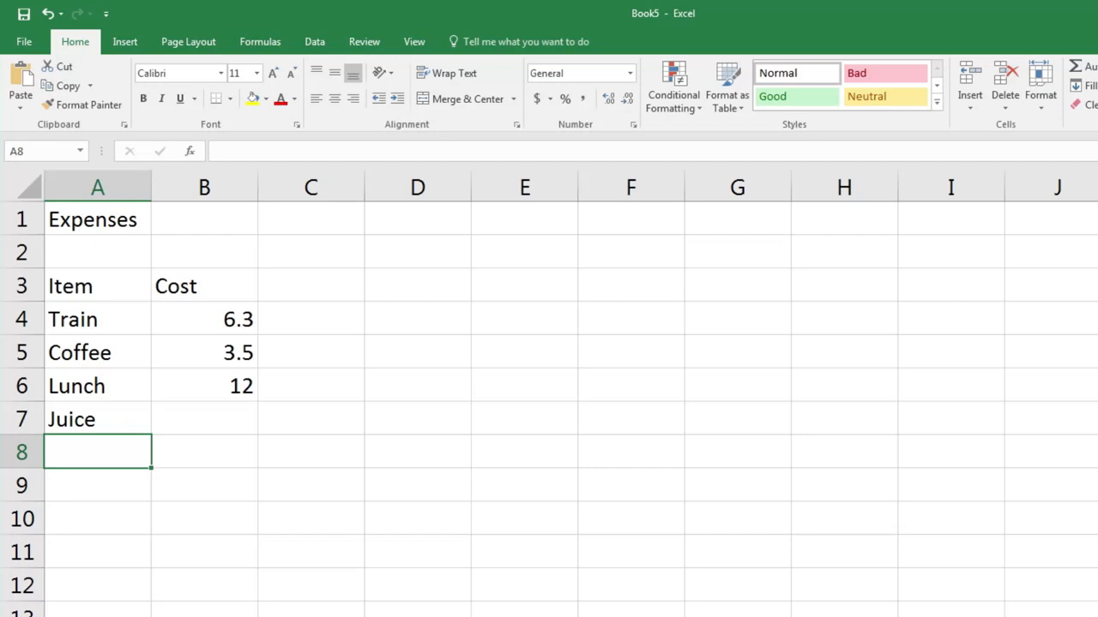
{"action": "left_click", "coordinate": [113, 412]}
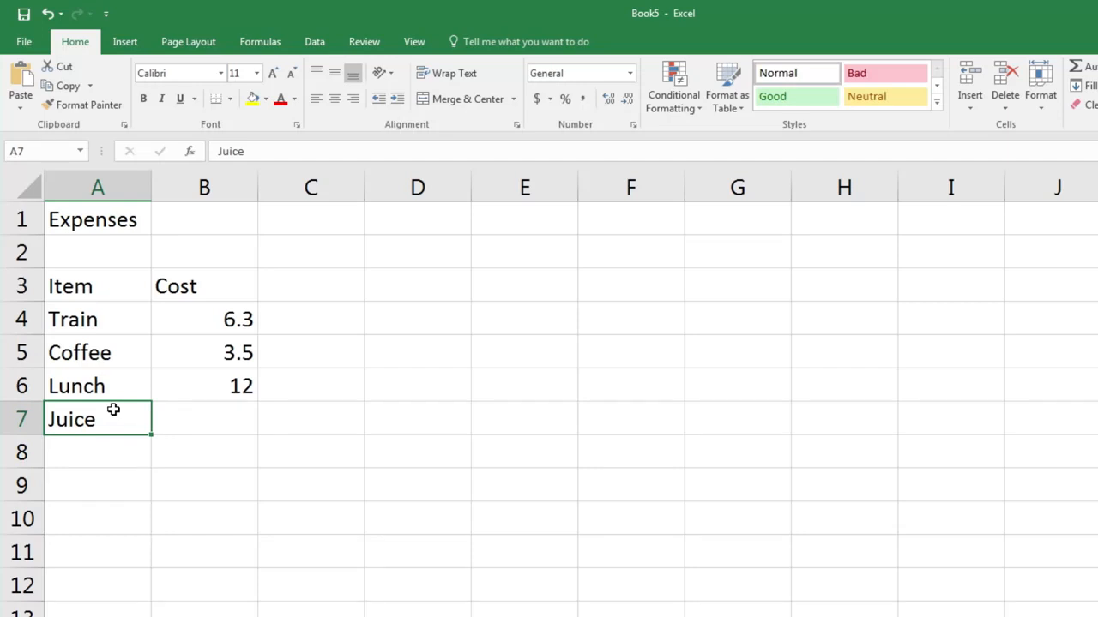
{"action": "key", "text": "Delete"}
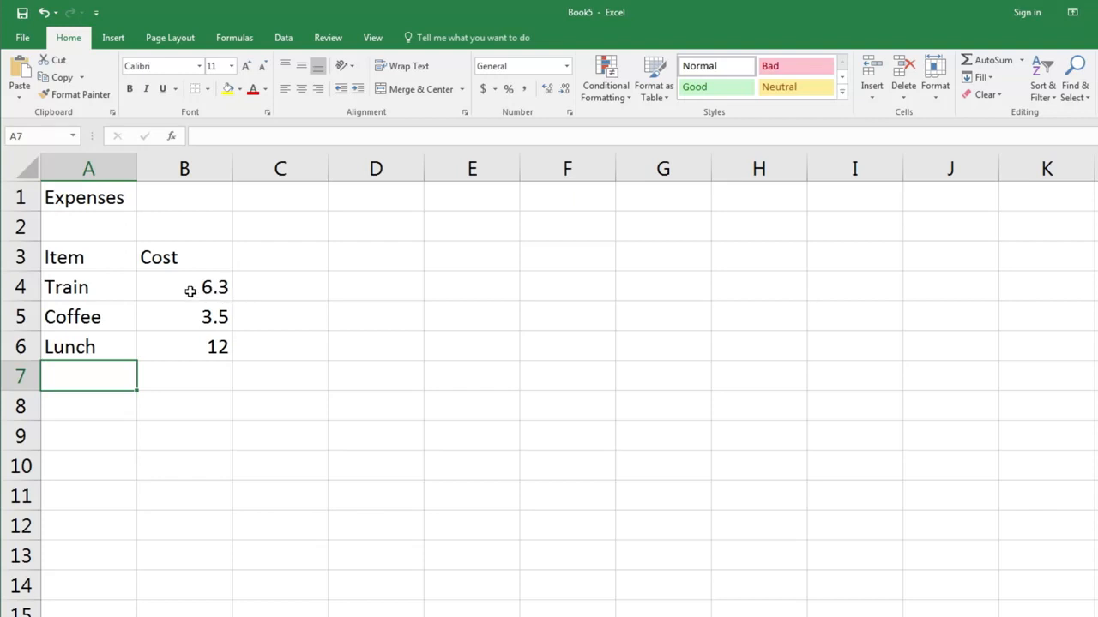
Replace the Train cost in cell B4 with 12.6.
{"action": "left_click", "coordinate": [191, 290]}
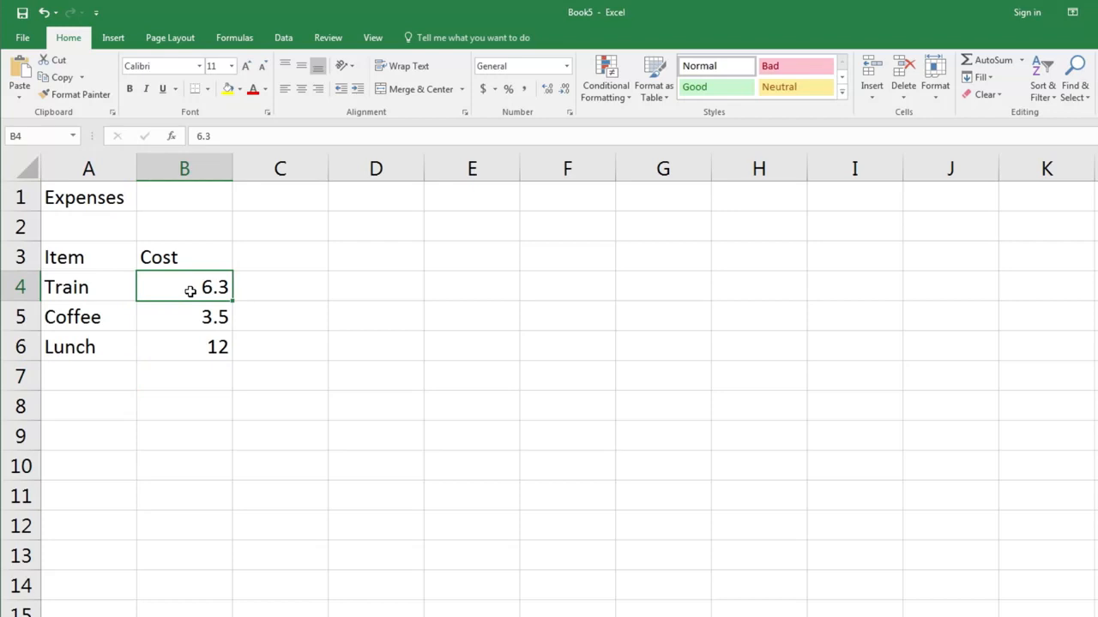
{"action": "type", "text": "12."}
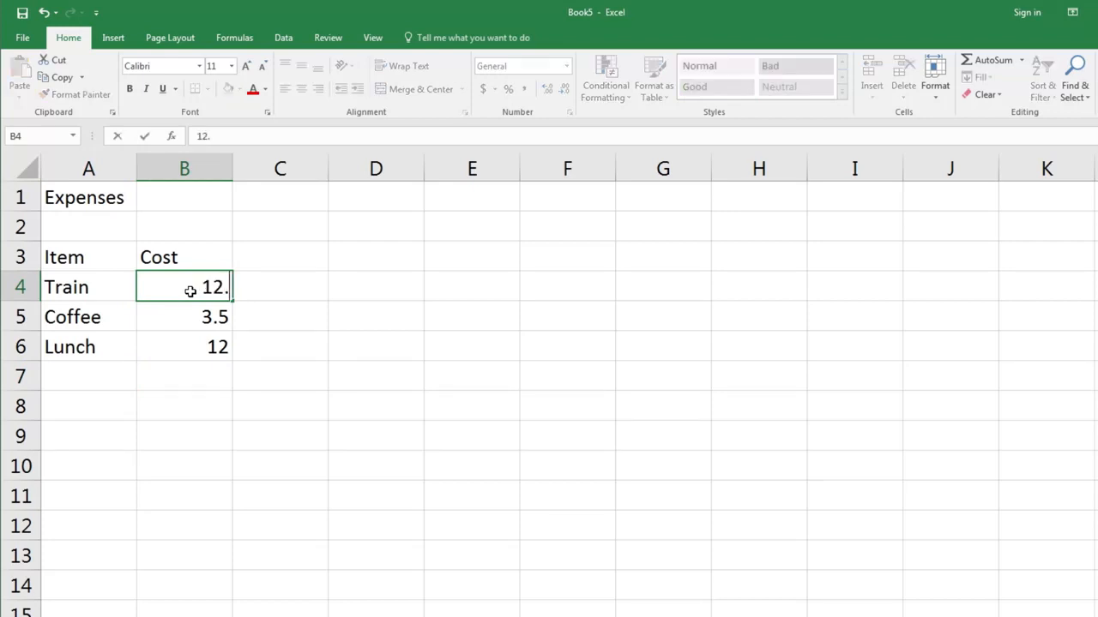
{"action": "type", "text": "6"}
{"action": "key", "text": "Return"}
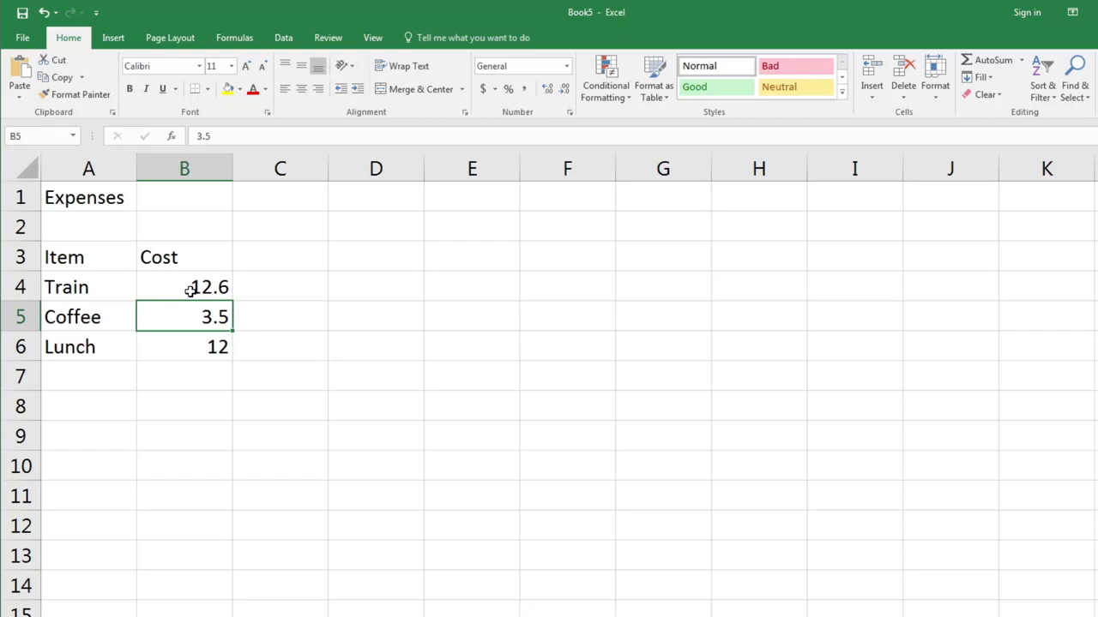
{"action": "left_click", "coordinate": [110, 292]}
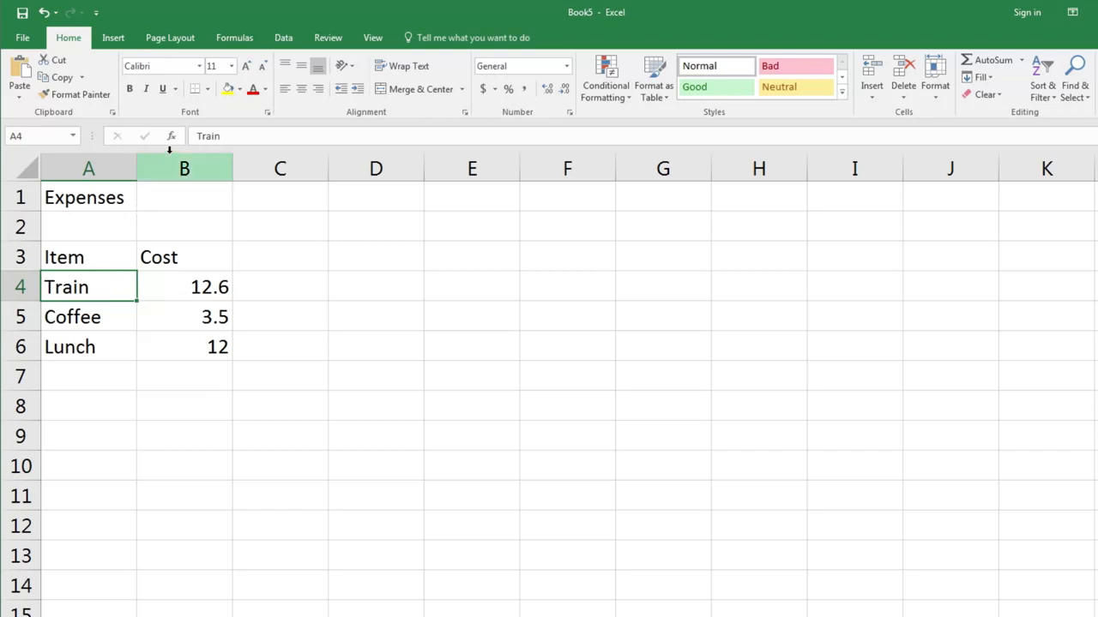
{"action": "left_click", "coordinate": [234, 135]}
{"action": "type", "text": "Ride"}
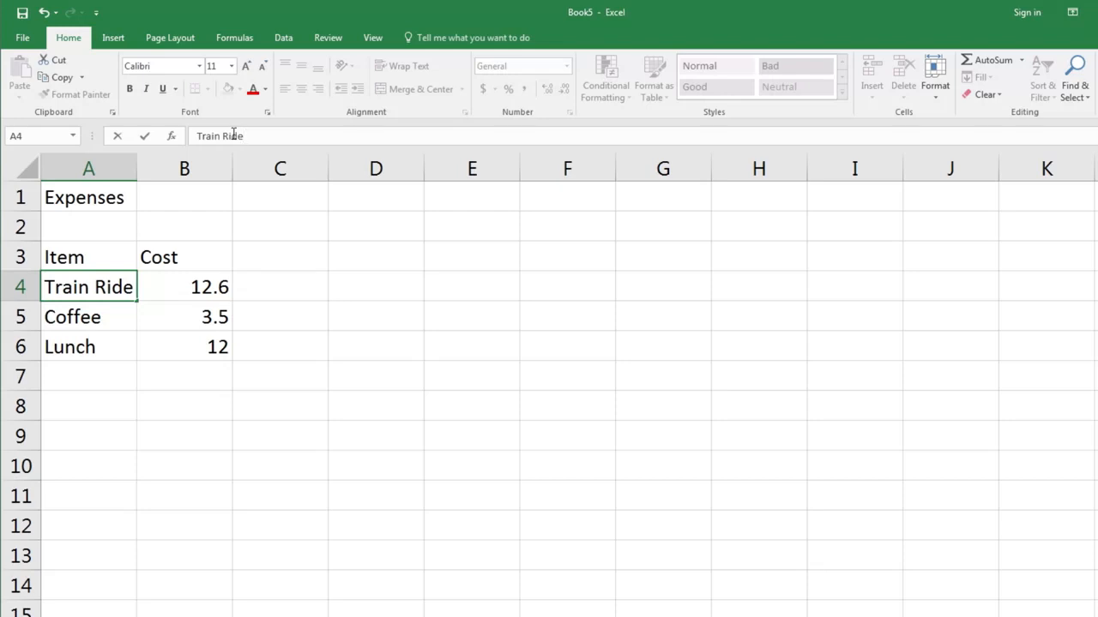
{"action": "key", "text": "Escape"}
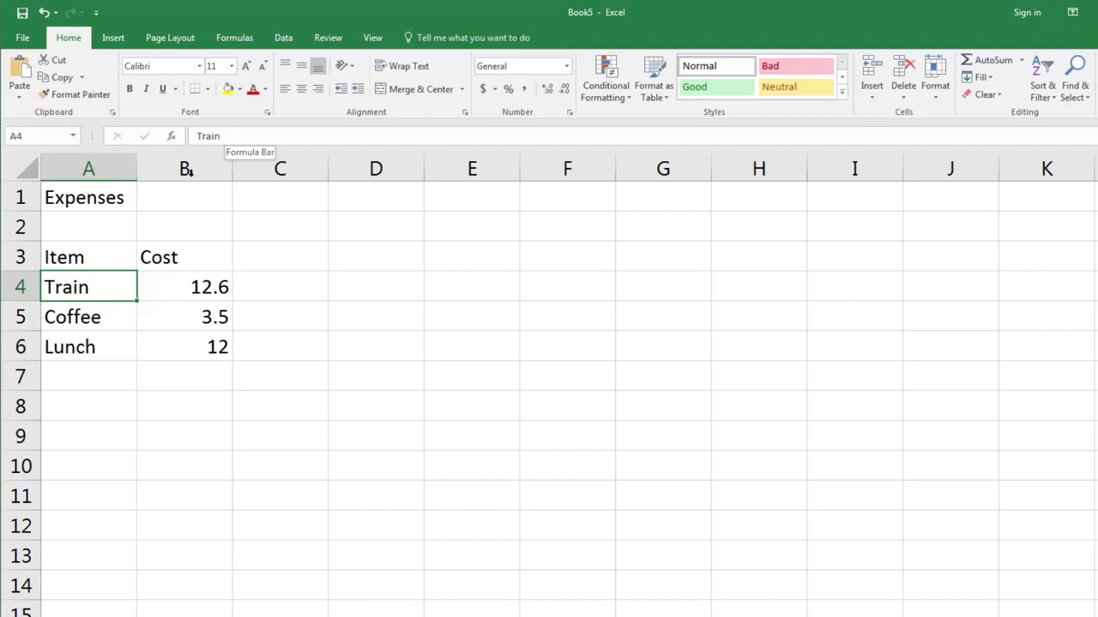
Extend the item name in cell A4 to read Train Ride.
{"action": "double_click", "coordinate": [111, 291]}
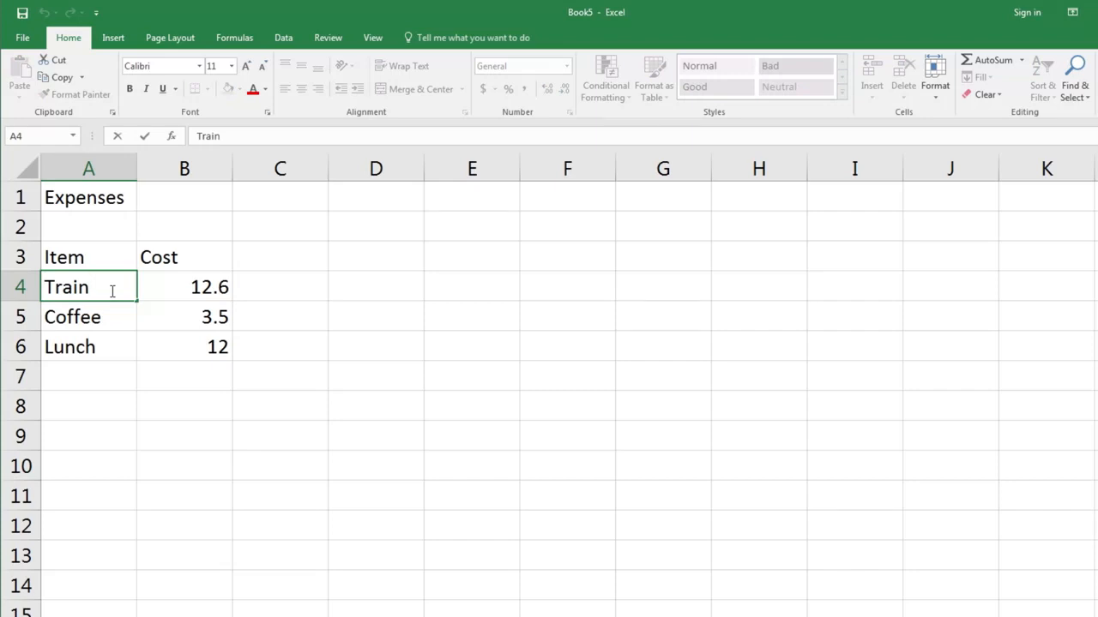
{"action": "type", "text": "Ride"}
{"action": "key", "text": "Return"}
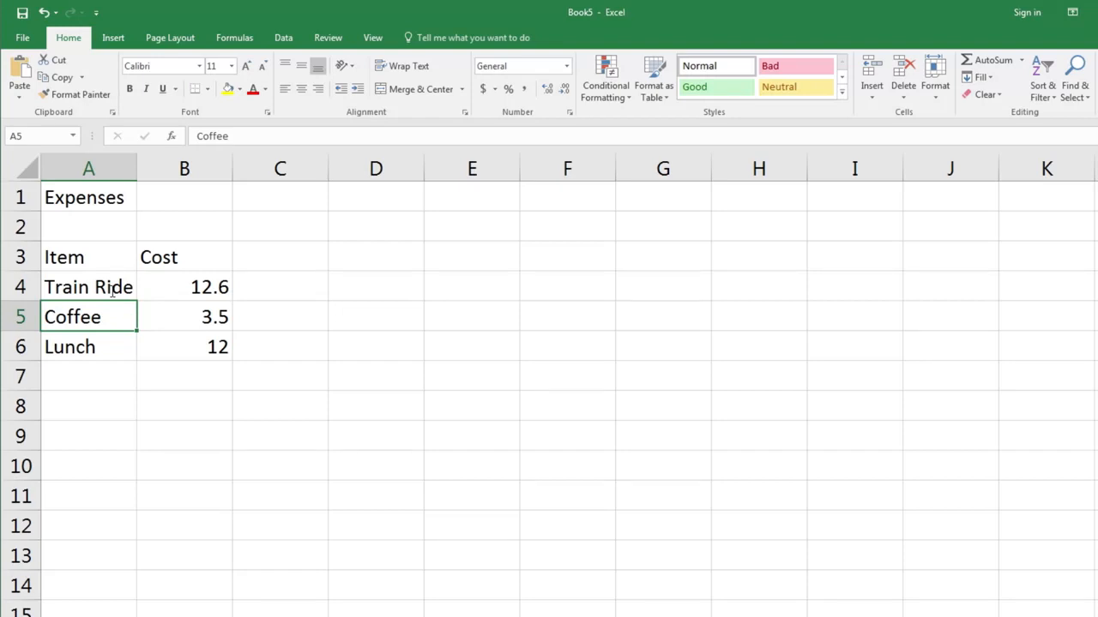
{"action": "key", "text": "F2"}
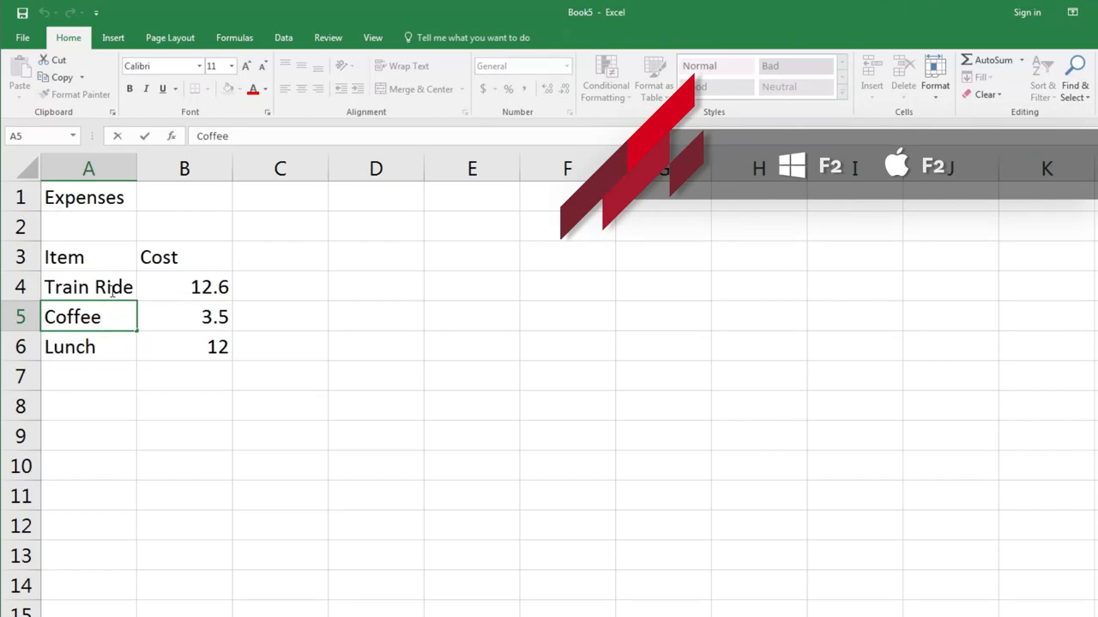
{"action": "key", "text": "Escape"}
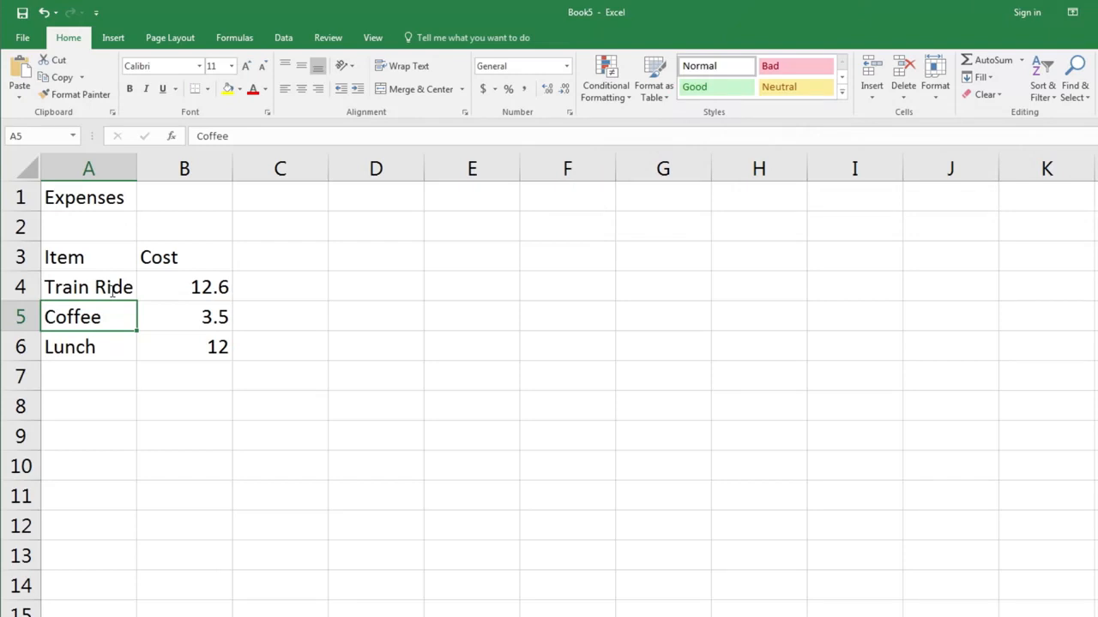
Enter the date 12/04/2017 in cell B1 and widen column A so the item names have more room.
{"action": "left_click", "coordinate": [217, 199]}
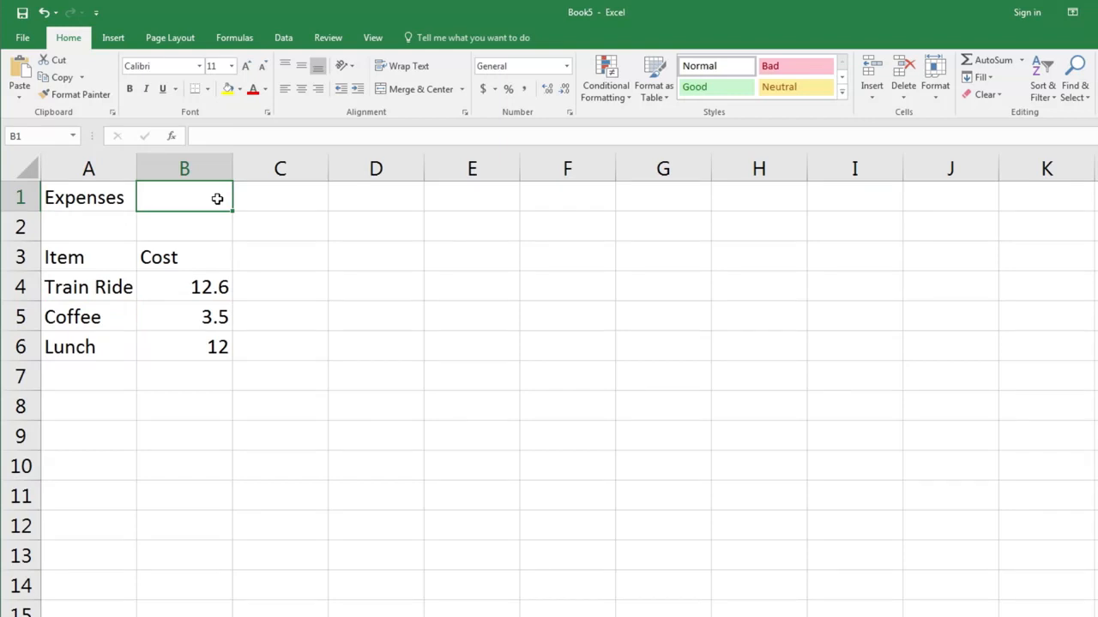
{"action": "type", "text": "12/0"}
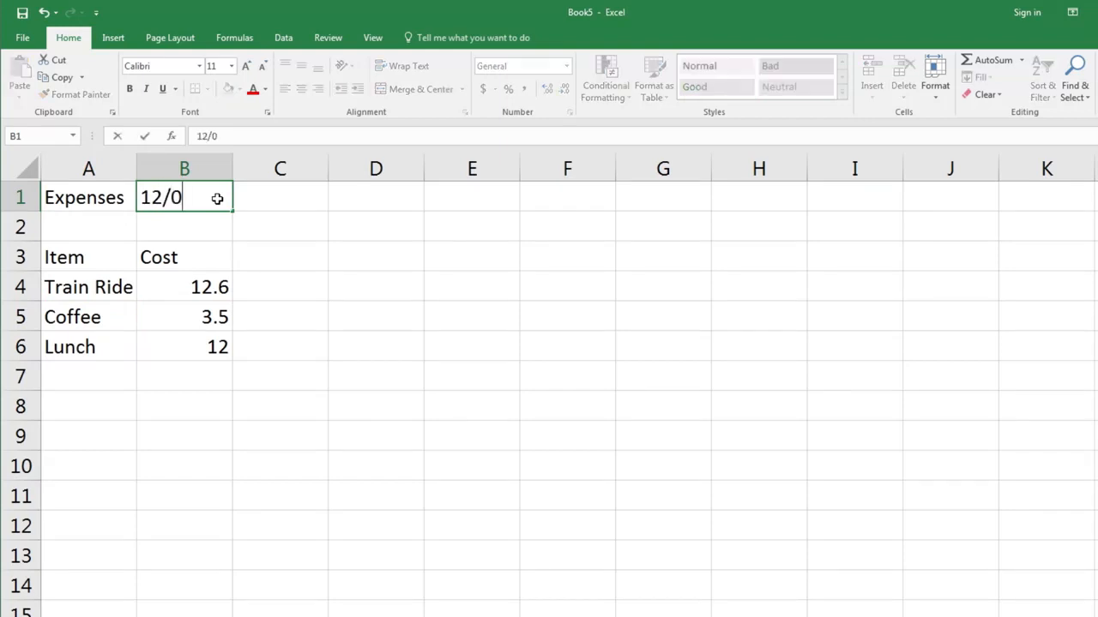
{"action": "type", "text": "4/2017"}
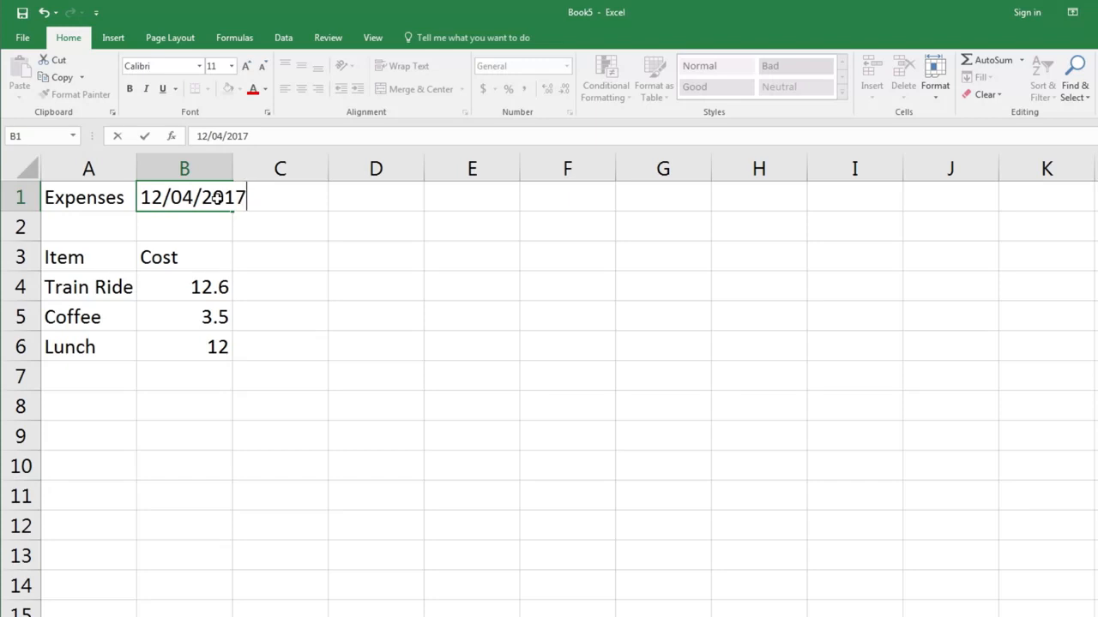
{"action": "key", "text": "Return"}
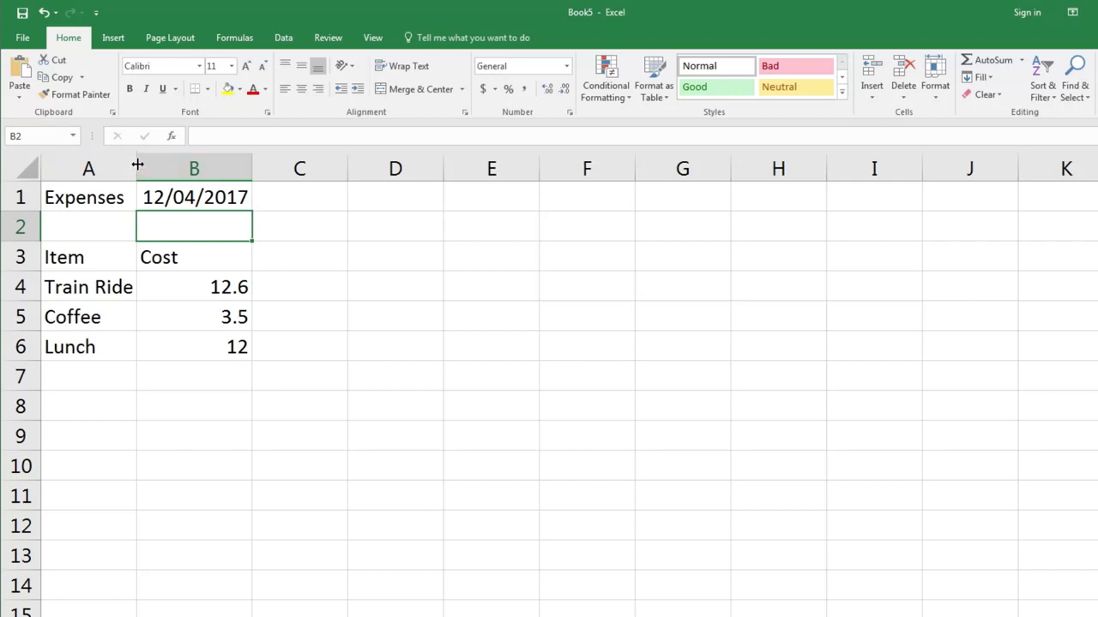
{"action": "left_click_drag", "start_coordinate": [137, 165], "coordinate": [190, 165]}
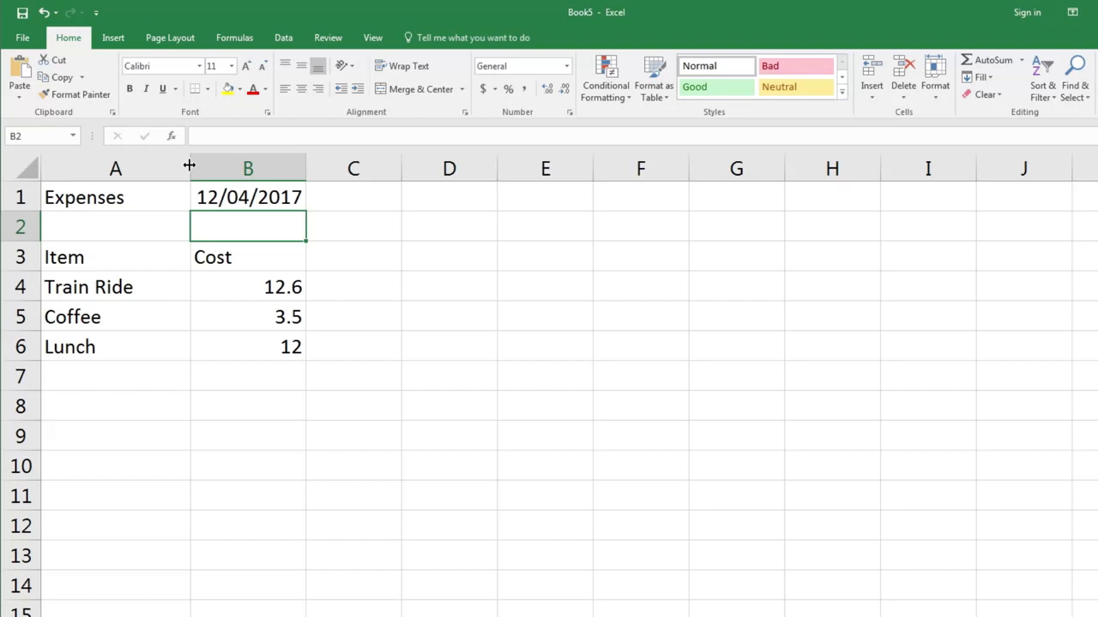
Total the costs in B4:B6 with an AutoSum formula in cell B7.
{"action": "left_click", "coordinate": [239, 376]}
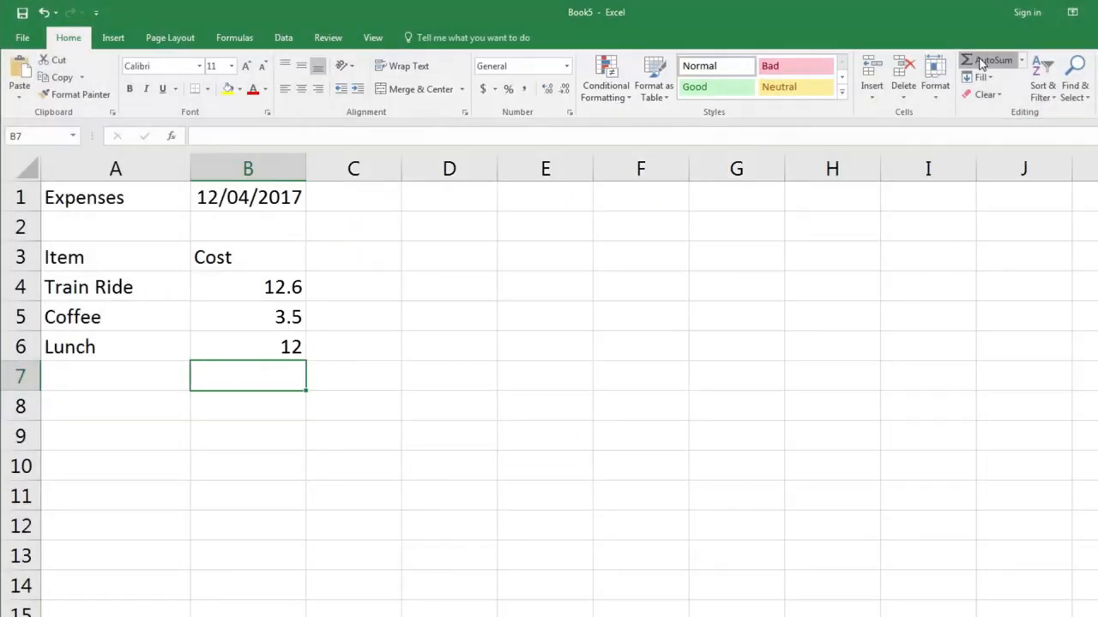
{"action": "left_click", "coordinate": [737, 78]}
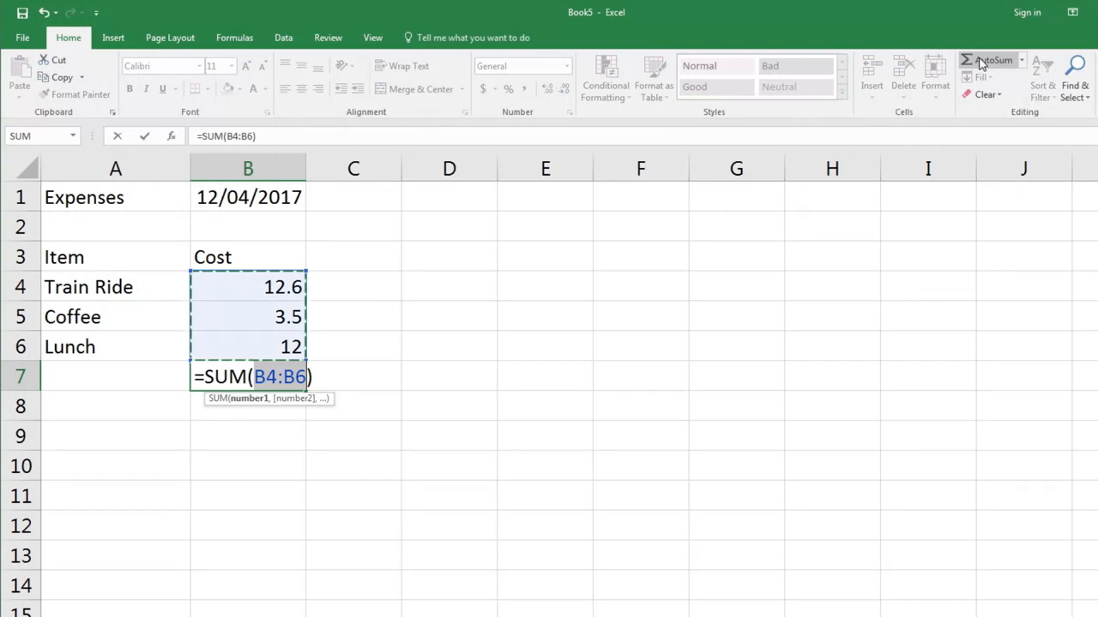
{"action": "key", "text": "Return"}
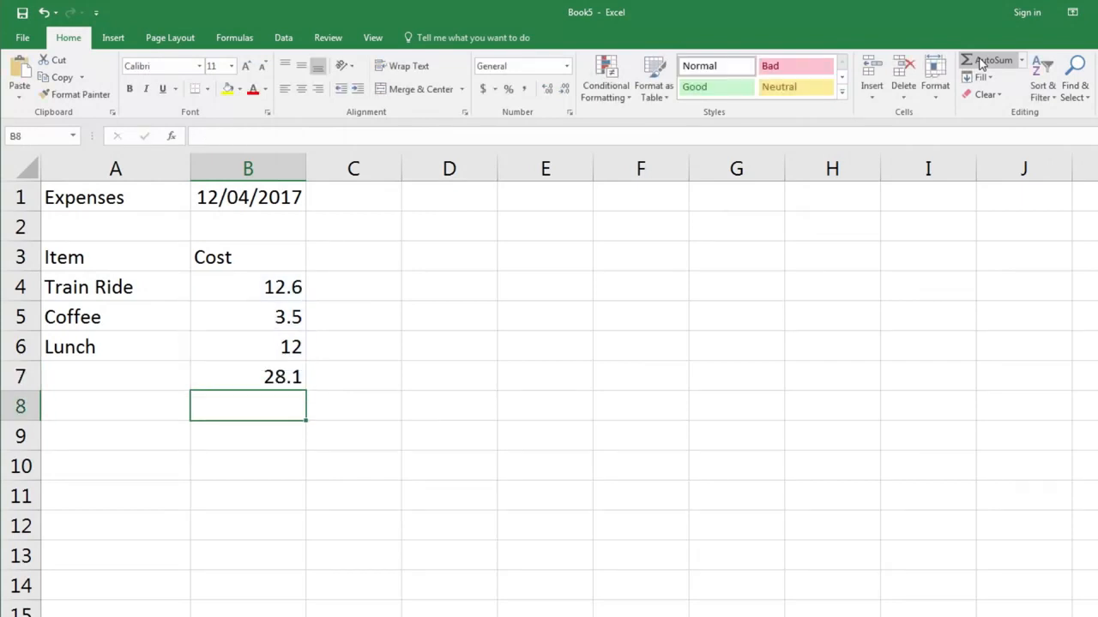